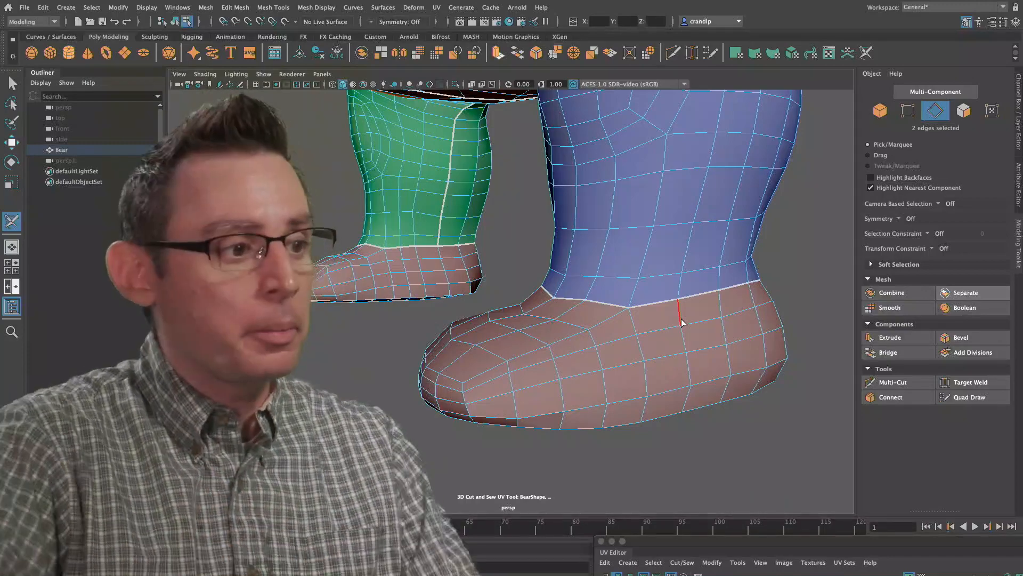
Cut UV seams up both sides of the toe and across its upper edge on the bear's foot
key("f")
left_click_drag(609, 320, 589, 317, "alt")
middle_click_drag(589, 317, 582, 319, "alt")
left_click_drag(563, 334, 634, 362, "alt")
right_click_drag(548, 327, 616, 321, "alt")
middle_click_drag(616, 322, 624, 296, "alt")
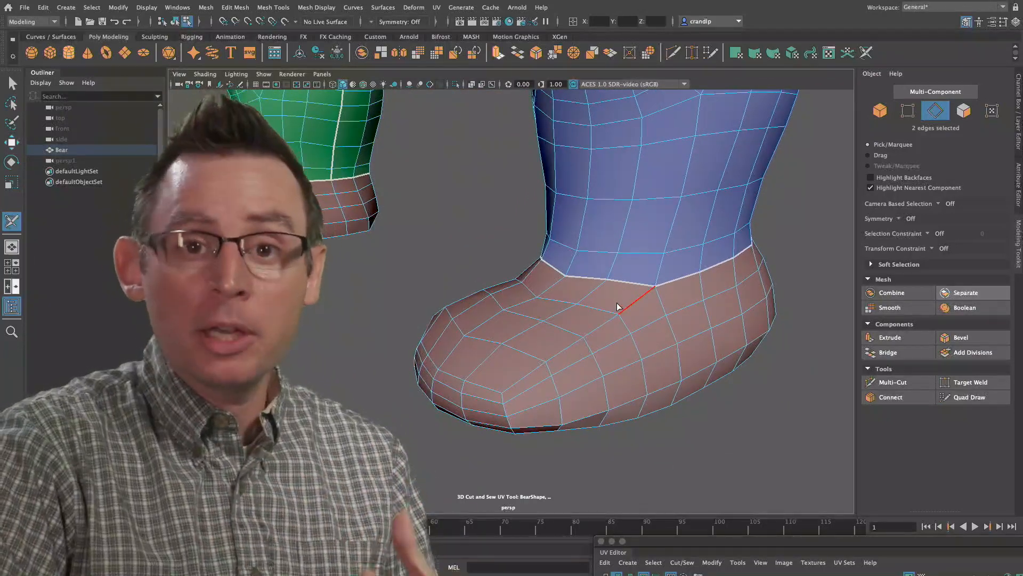
left_click_drag(582, 312, 563, 295, "alt")
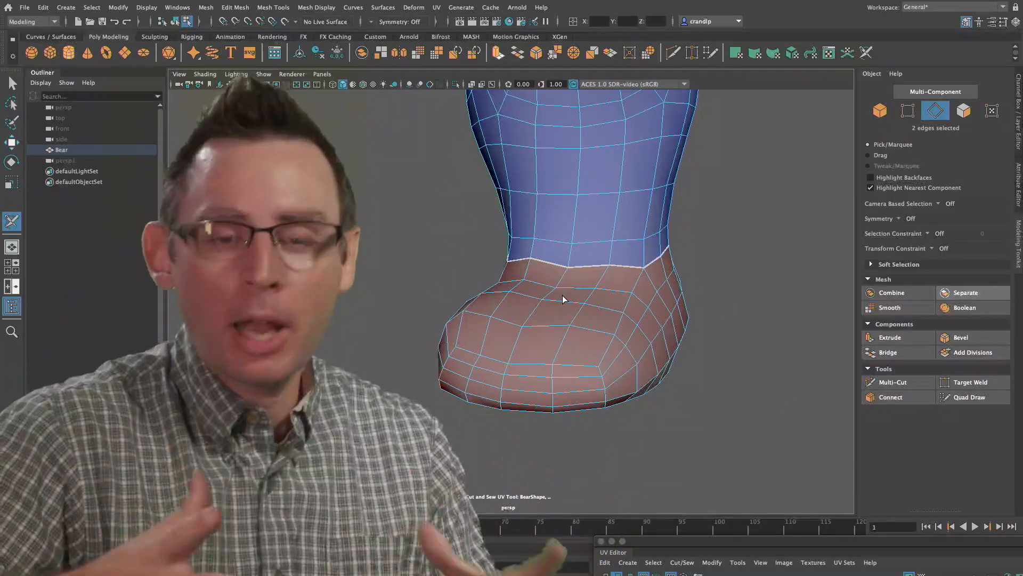
left_click_drag(487, 331, 508, 369, "alt")
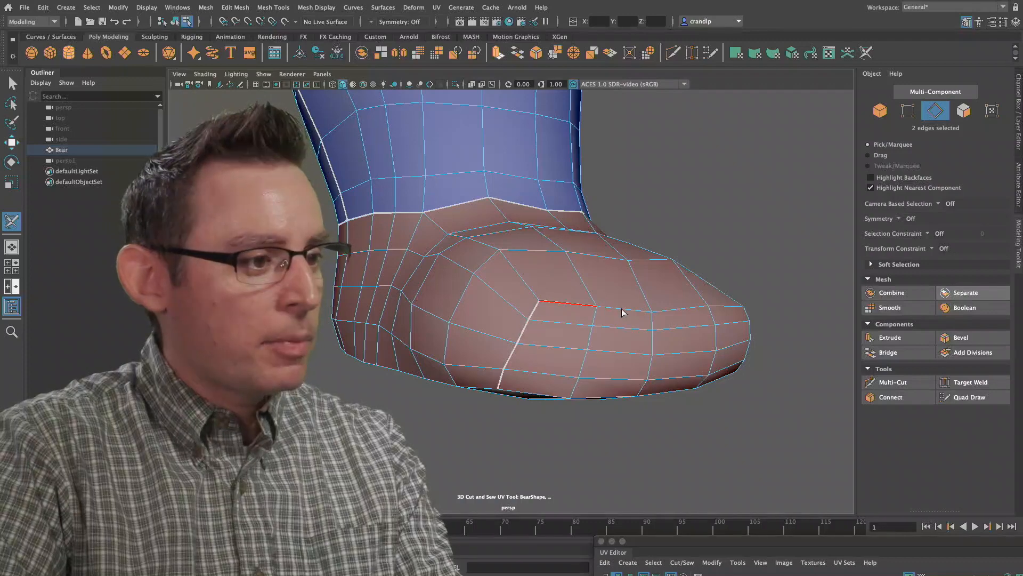
left_click_drag(726, 325, 661, 324, "alt")
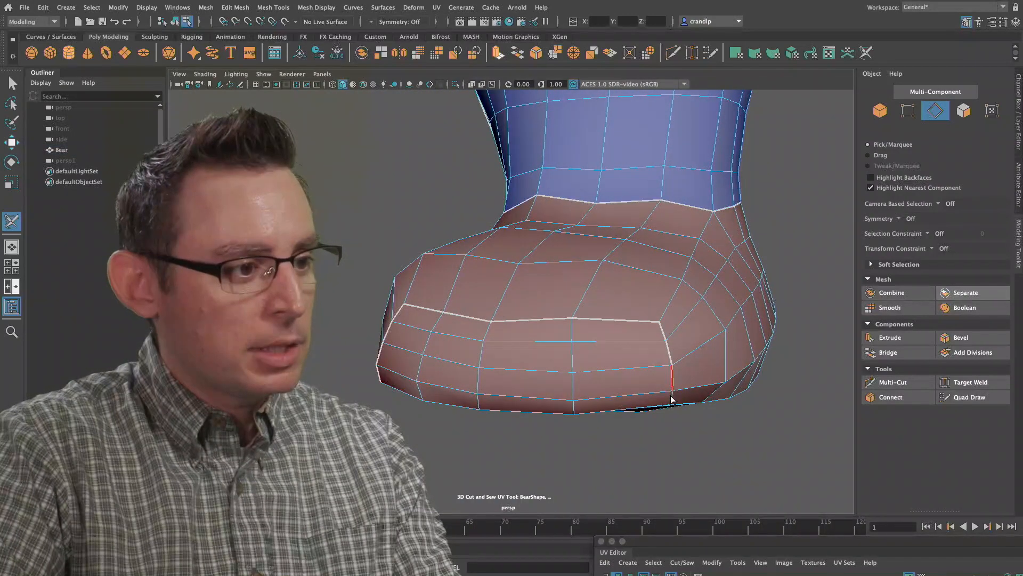
Sew the seam across the toe's upper edge back together and cut along the toe's front sole edge instead
left_click_drag(671, 395, 549, 327, "alt")
scroll(544, 321, "up", 2)
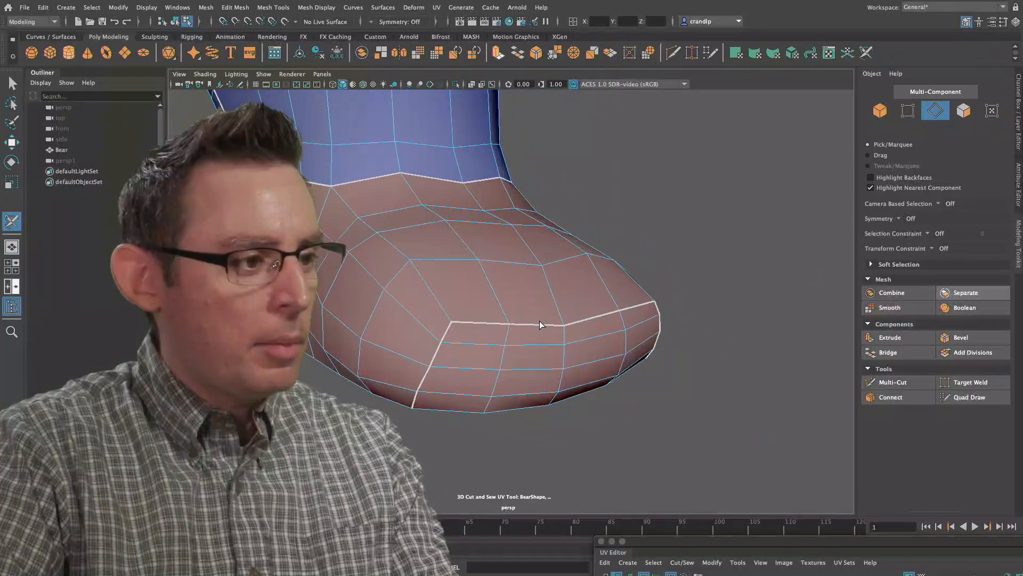
left_click_drag(643, 308, 565, 298, "alt")
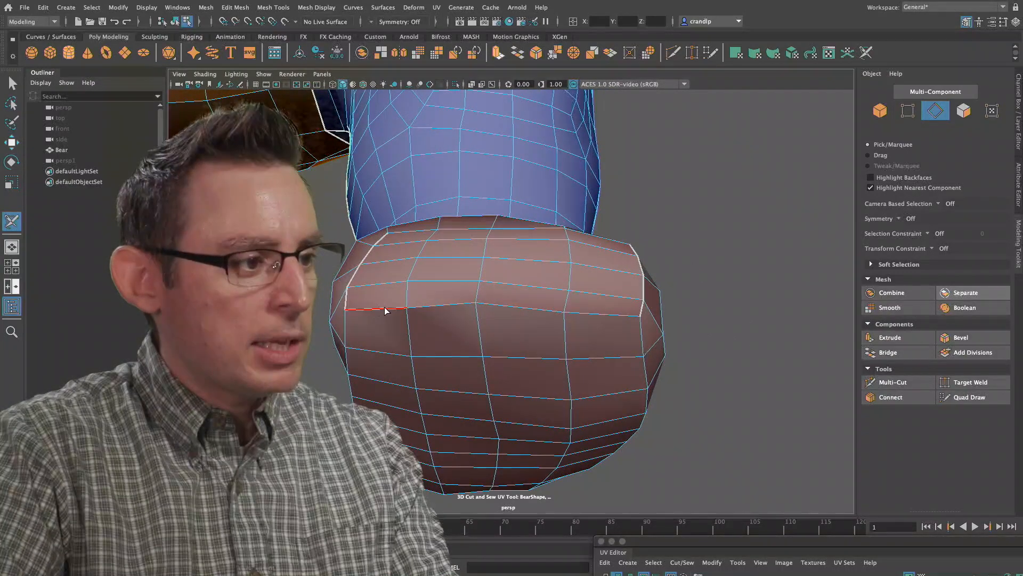
left_click_drag(623, 317, 563, 347, "alt")
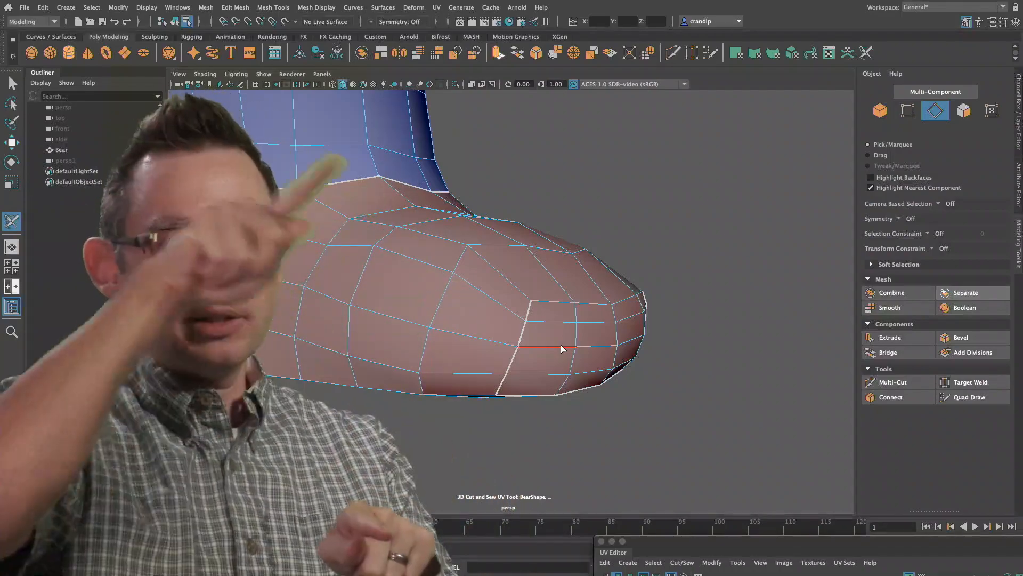
left_click_drag(574, 353, 512, 368, "alt")
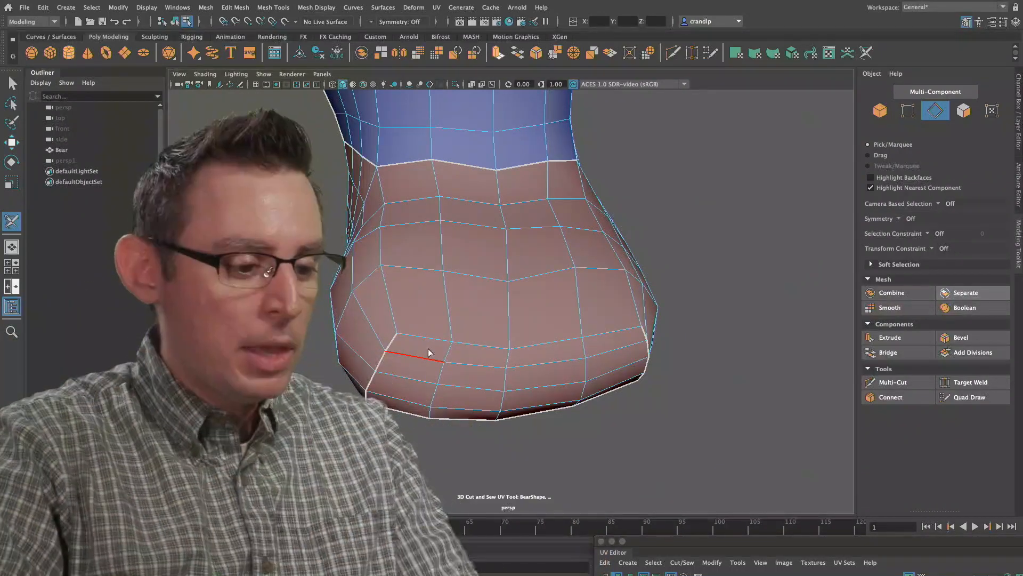
left_click_drag(436, 330, 419, 328, "alt")
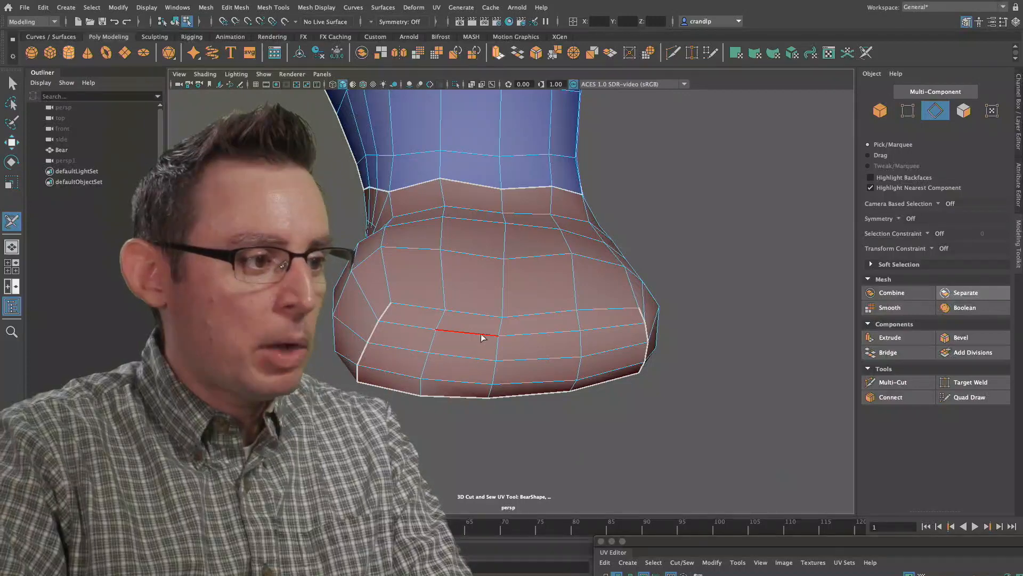
Examine the toe seams and the shape of the foot from the front, below and the side
left_click_drag(619, 324, 538, 345, "alt")
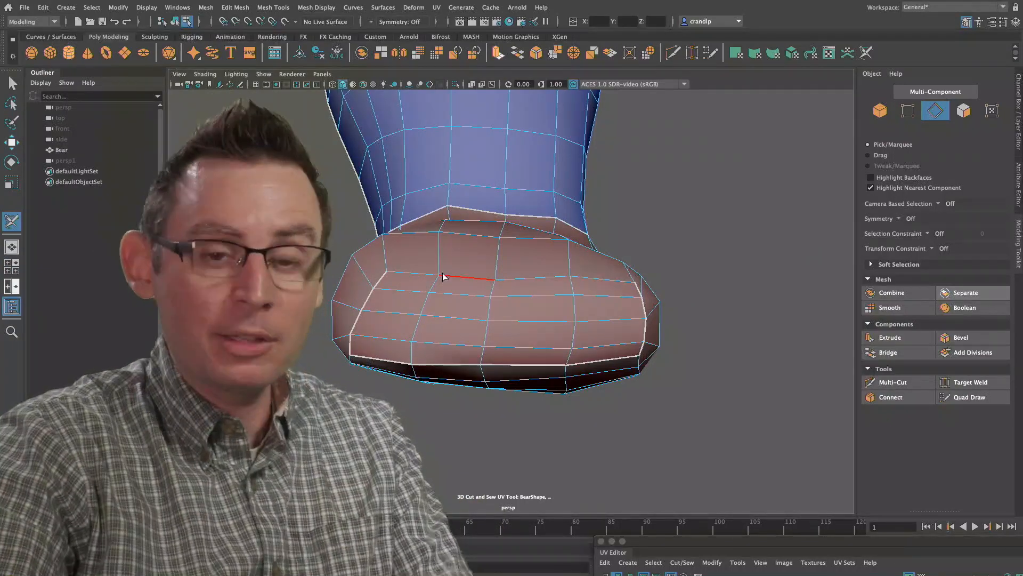
left_click_drag(447, 276, 482, 289, "alt")
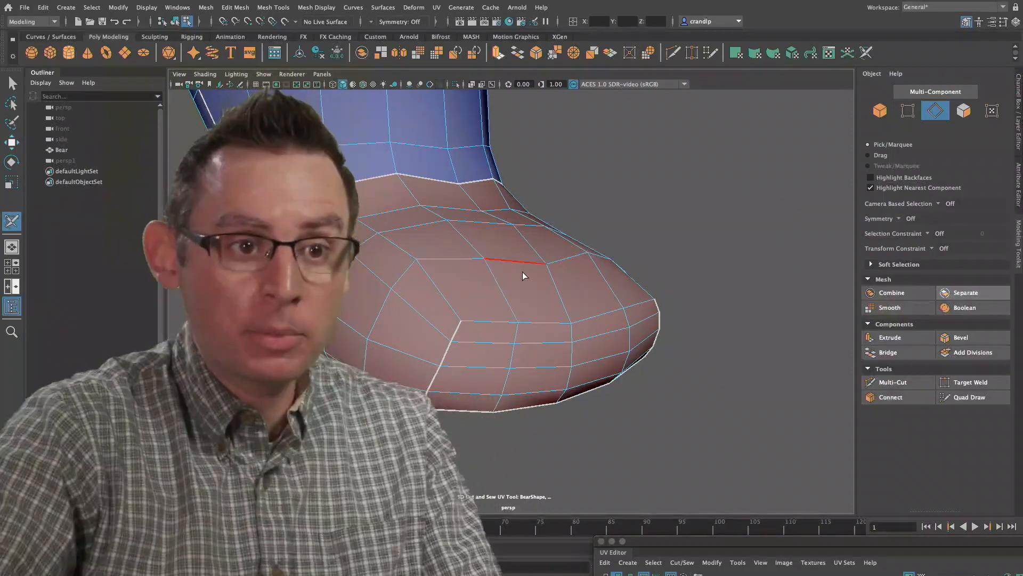
left_click_drag(520, 289, 364, 305, "alt")
left_click_drag(523, 358, 453, 351, "alt")
middle_click_drag(453, 351, 514, 342, "alt")
left_click_drag(514, 343, 432, 344, "alt")
middle_click_drag(432, 344, 473, 341, "alt")
right_click_drag(472, 341, 379, 335, "alt")
left_click_drag(379, 335, 495, 326, "alt")
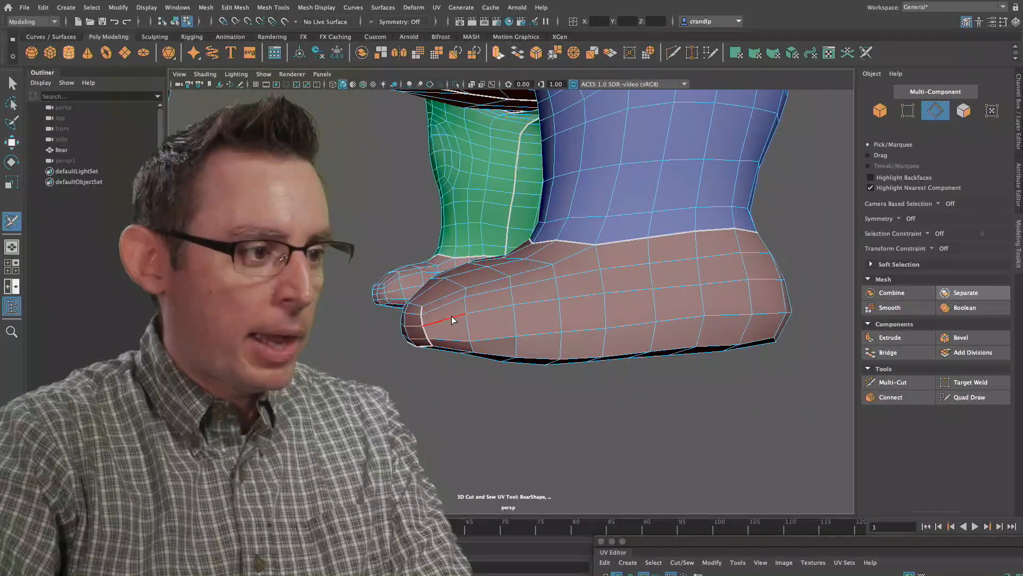
Cut a UV seam along the bottom edge at the back of the heel
left_click_drag(658, 283, 551, 283, "alt")
right_click_drag(550, 283, 566, 244, "alt")
left_click_drag(566, 245, 543, 271, "alt")
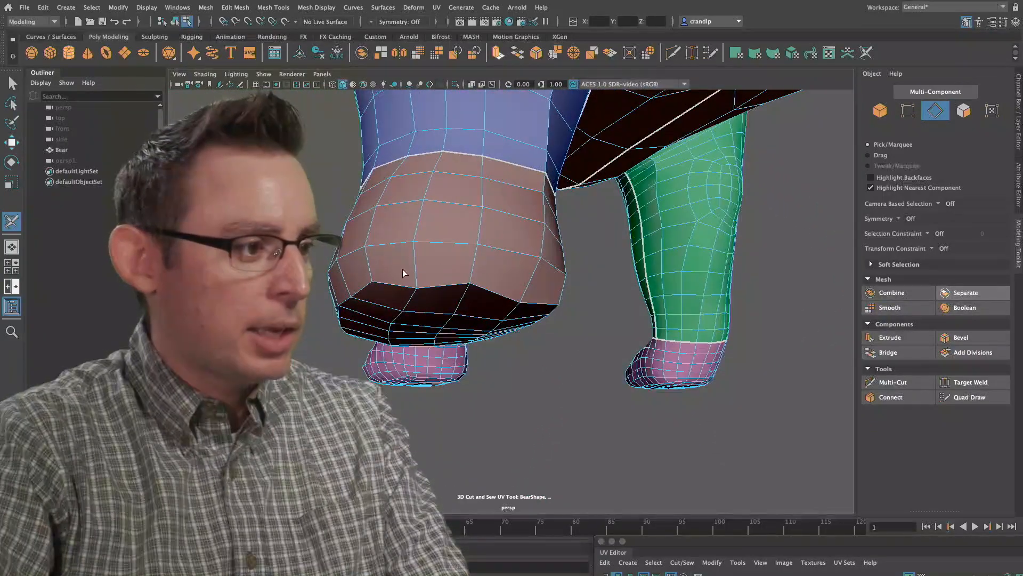
left_click_drag(437, 282, 446, 304, "alt")
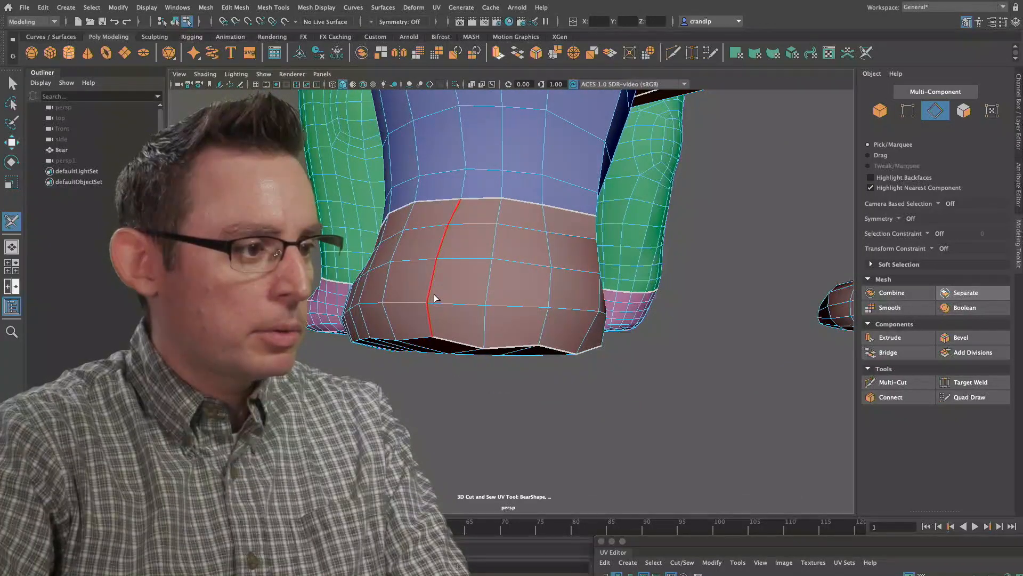
left_click_drag(457, 306, 450, 338, "alt")
Cut vertical UV seams up both sides of the heel from the sole edge to the ankle seam
double_click(453, 312)
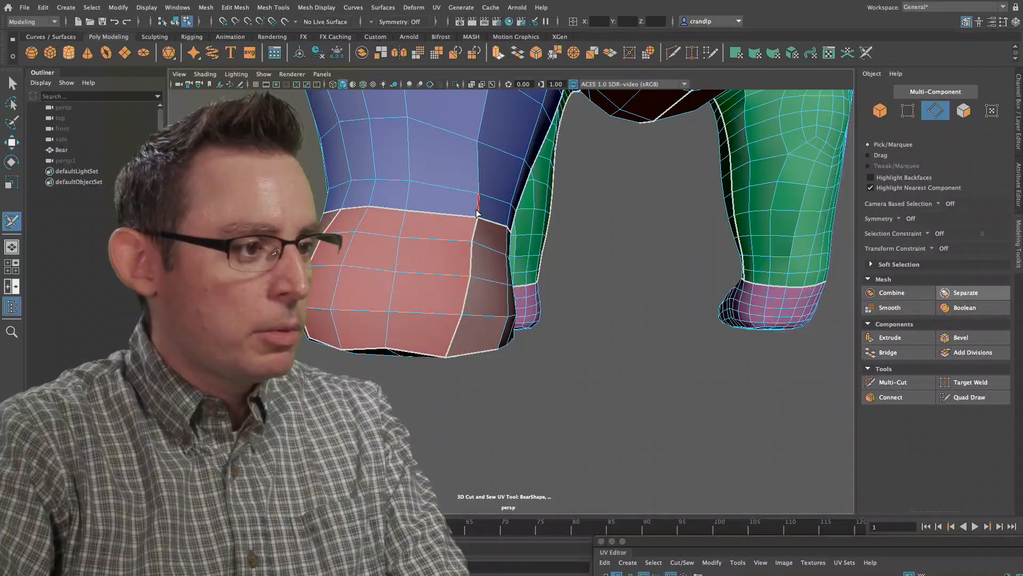
left_click_drag(466, 217, 513, 258, "alt")
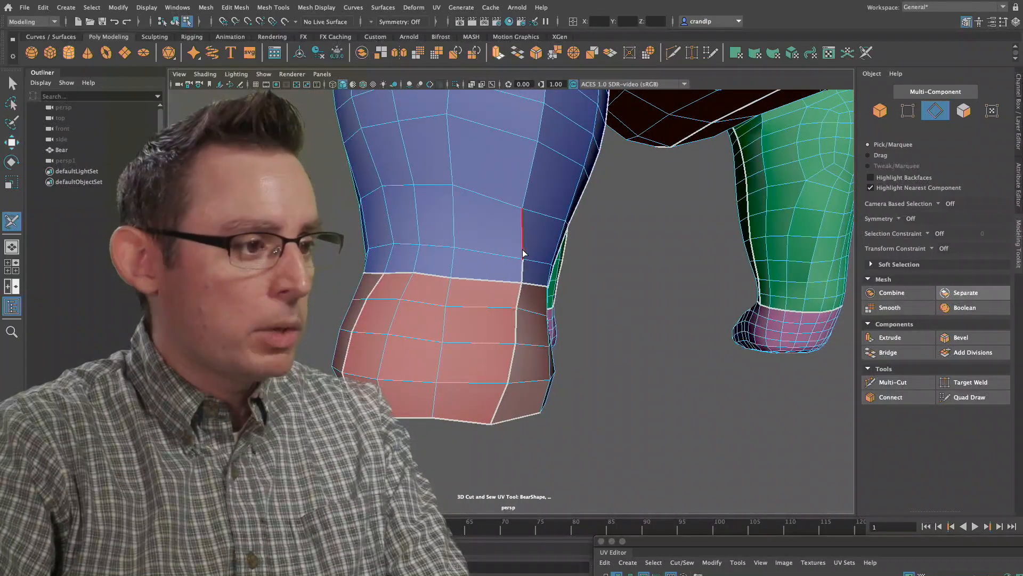
left_click_drag(565, 303, 532, 313, "alt")
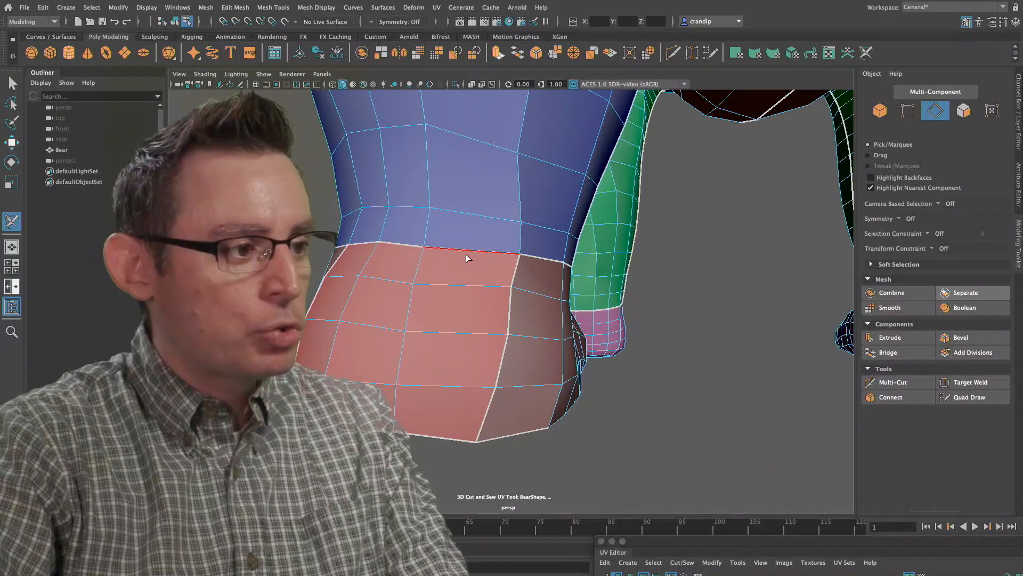
Sew the upper edges of both vertical heel seams so the cuts end partway below the ankle seam
left_click_drag(411, 280, 458, 267, "alt")
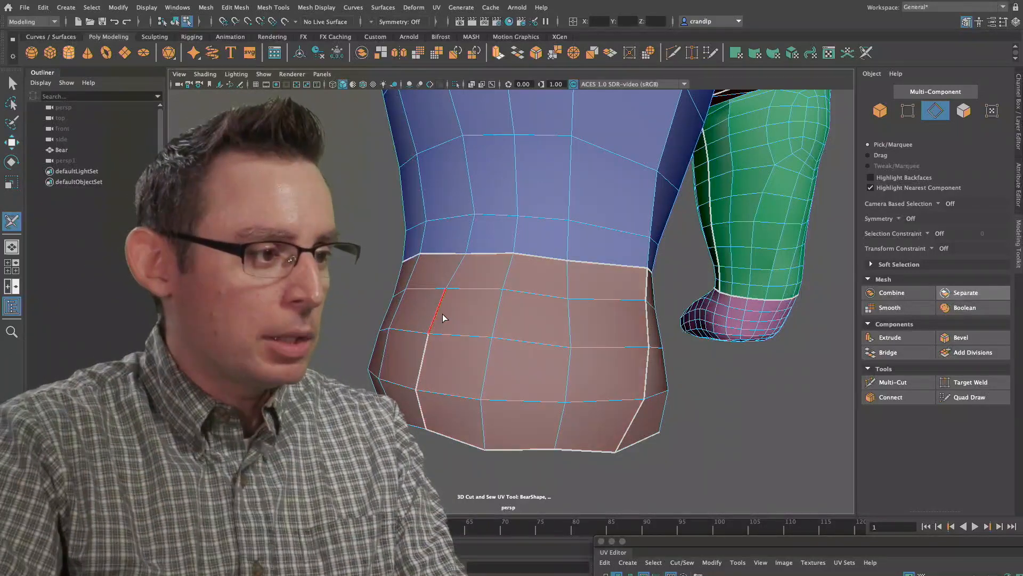
left_click_drag(578, 333, 529, 330, "alt")
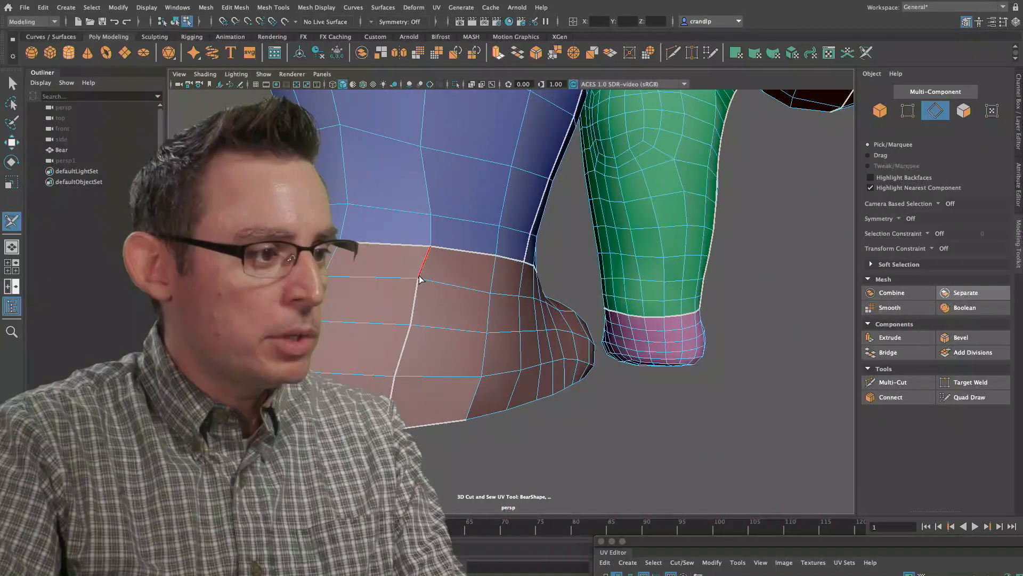
left_click_drag(389, 314, 599, 311, "alt")
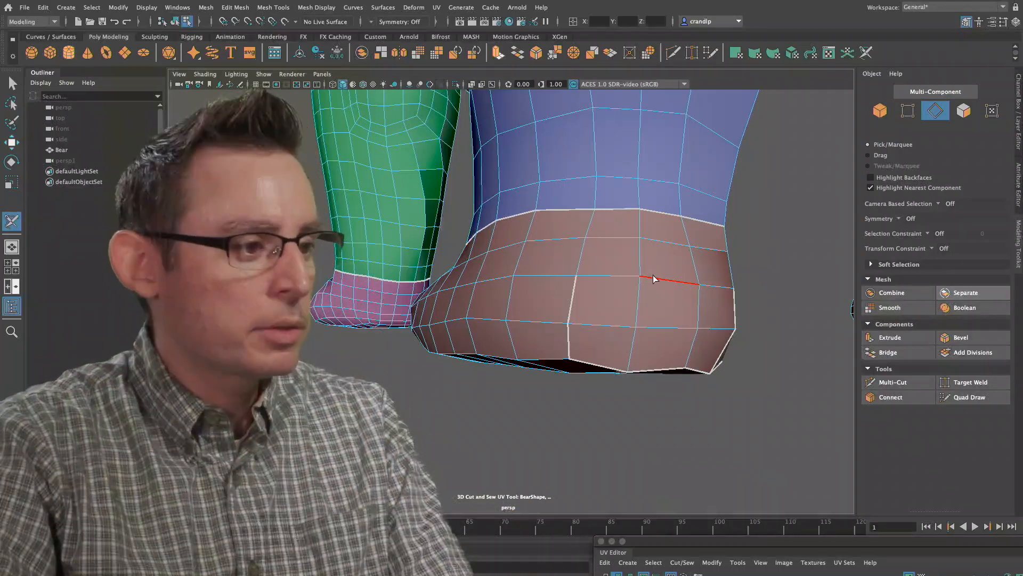
Cut a UV seam along the sole edge on the leg seam's side, connecting the heel and toe seams
left_click_drag(652, 279, 524, 311, "alt")
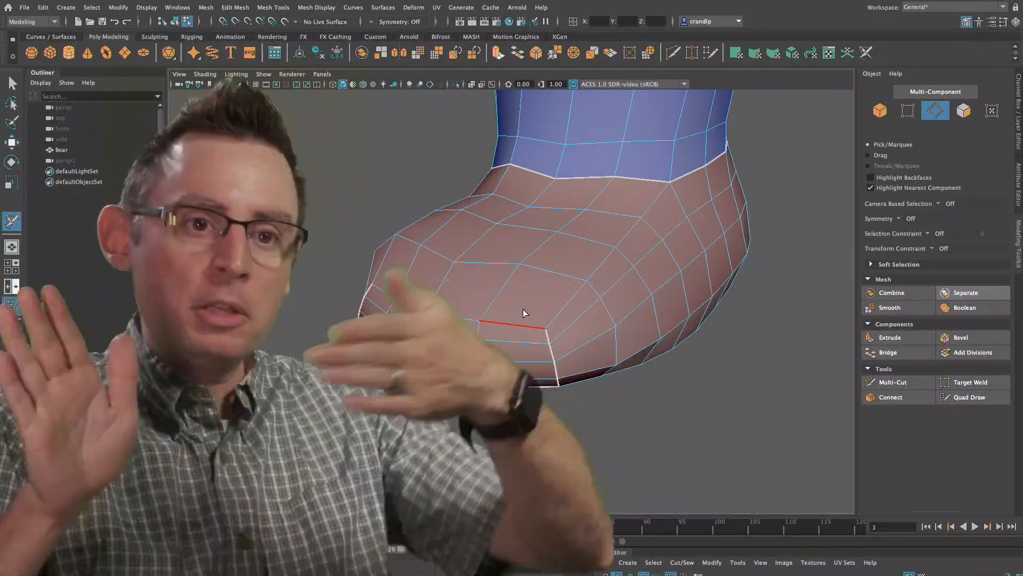
mouse_move(522, 313)
left_mouse_down("alt")
mouse_move(450, 313)
mouse_move(599, 285)
mouse_move(585, 292)
mouse_move(614, 299)
mouse_move(563, 275)
mouse_move(519, 298)
left_mouse_up("alt")
left_click_drag(353, 241, 427, 209, "alt")
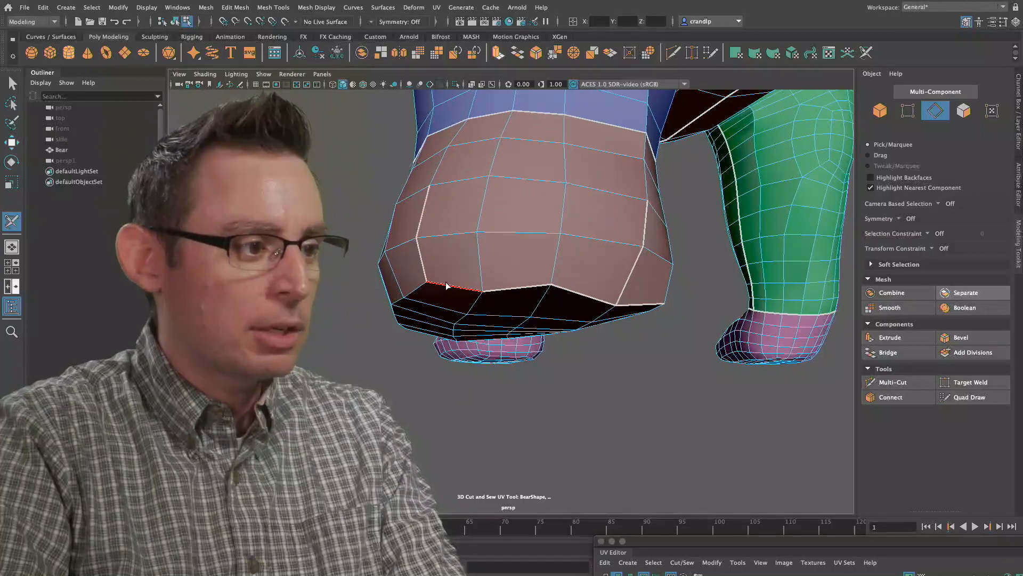
left_click_drag(472, 284, 348, 286, "alt")
left_click_drag(594, 271, 577, 306, "alt")
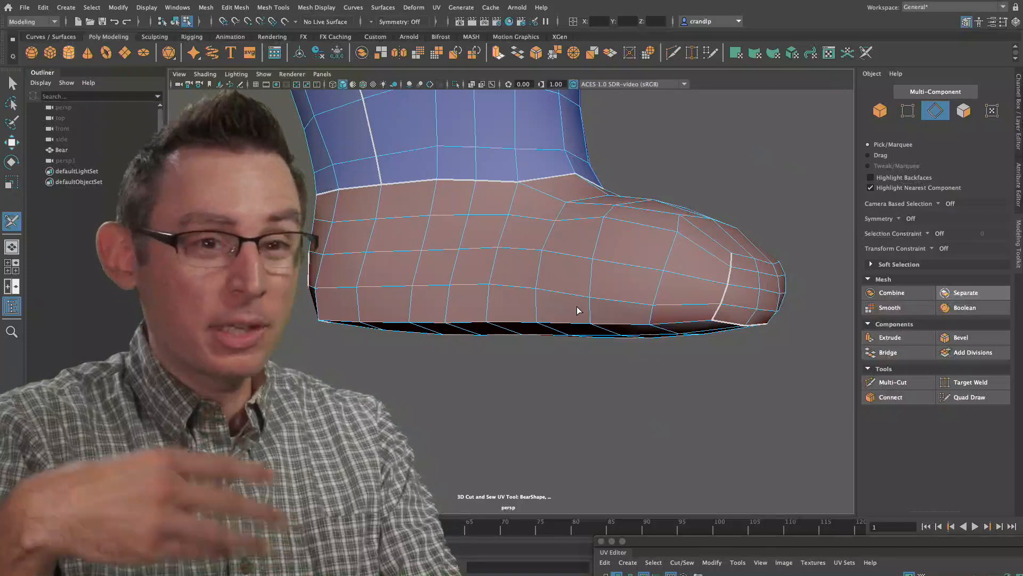
left_click_drag(576, 306, 719, 265, "alt")
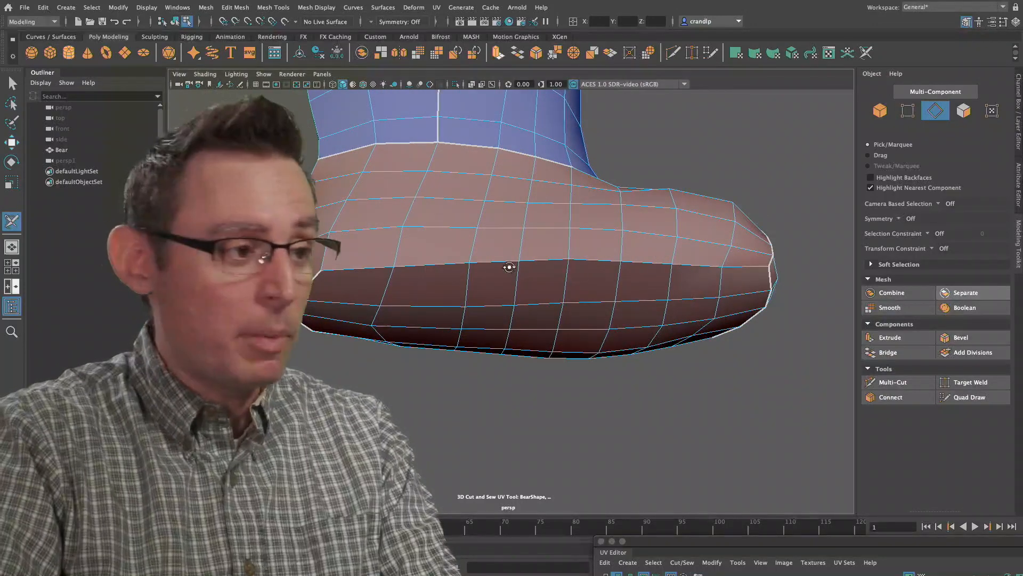
left_click_drag(509, 270, 432, 261, "alt")
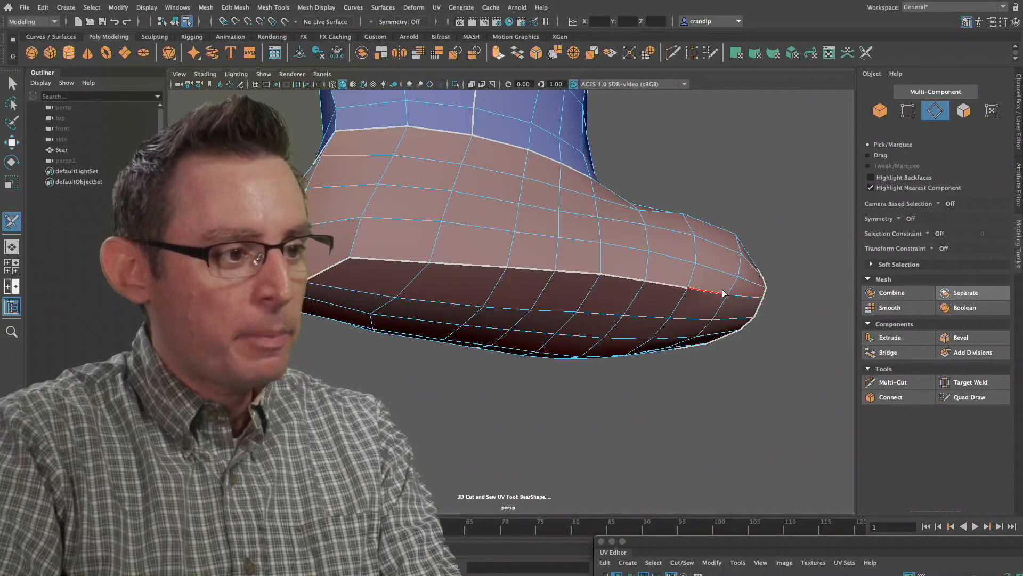
left_click_drag(741, 297, 554, 264, "alt")
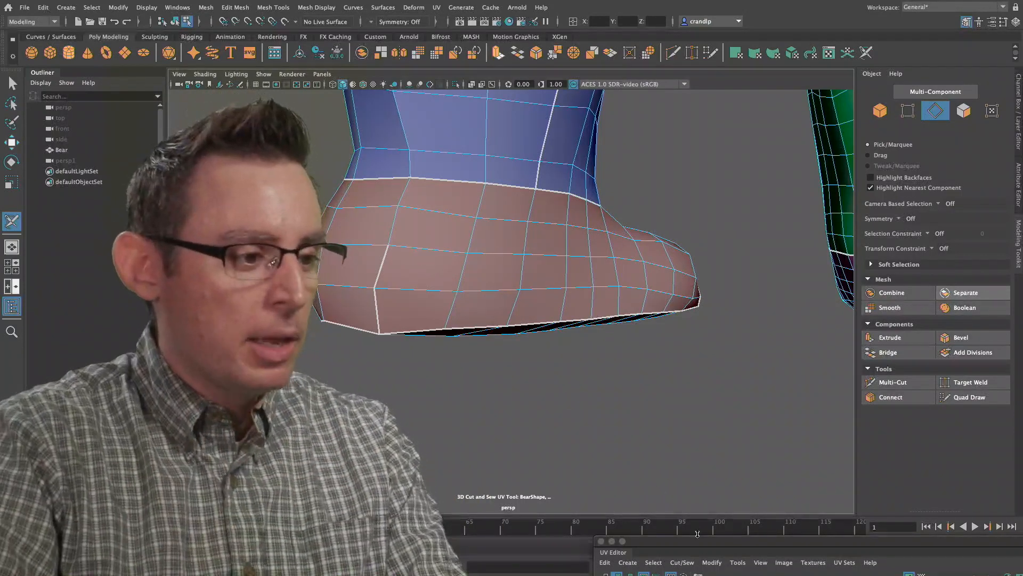
Bring up the UV Editor and select the foot's entire UV shell in UV shell selection mode
left_click_drag(701, 544, 632, 179)
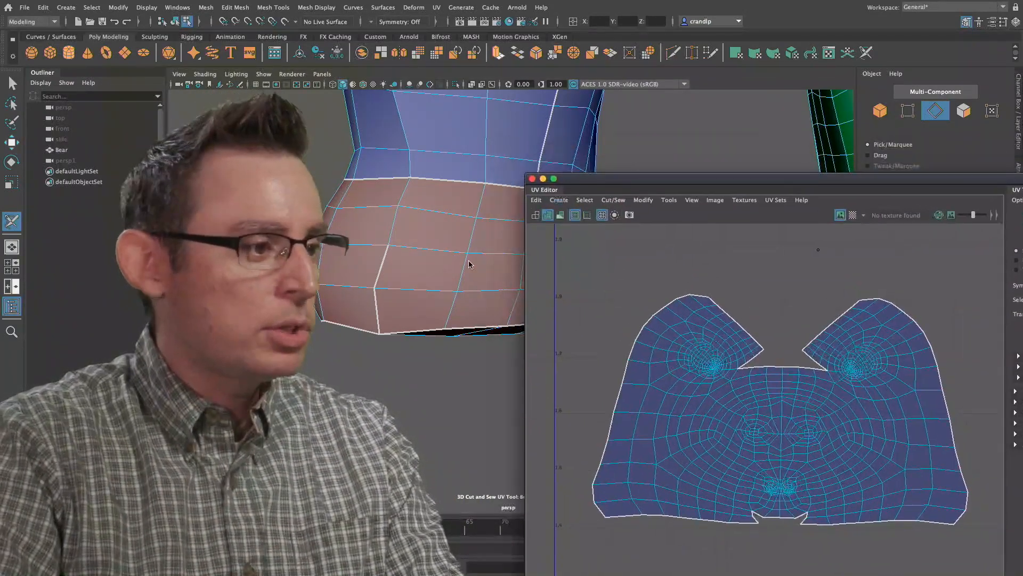
scroll(371, 273, "up", 3)
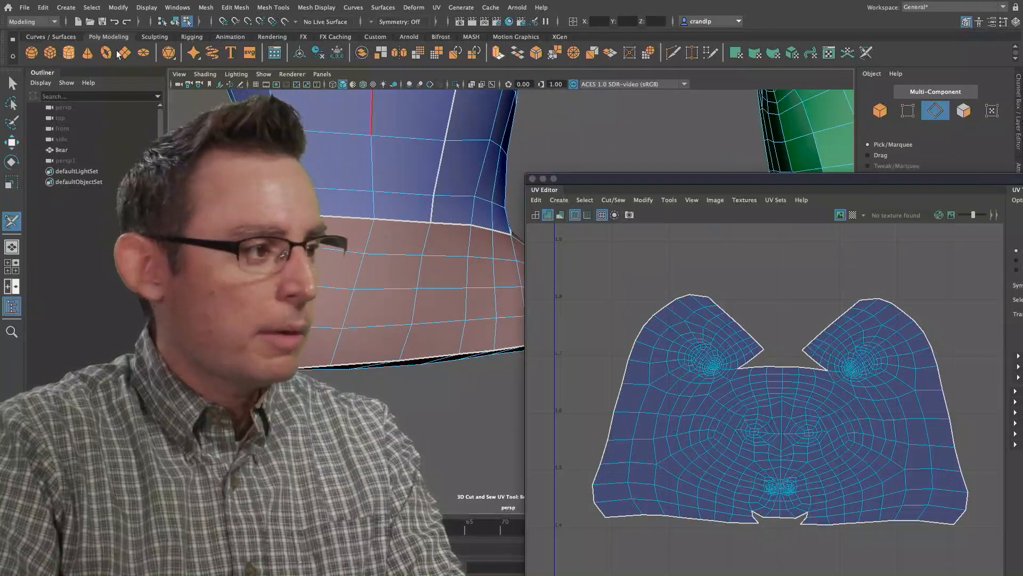
left_click(11, 84)
left_click_drag(959, 198, 840, 107)
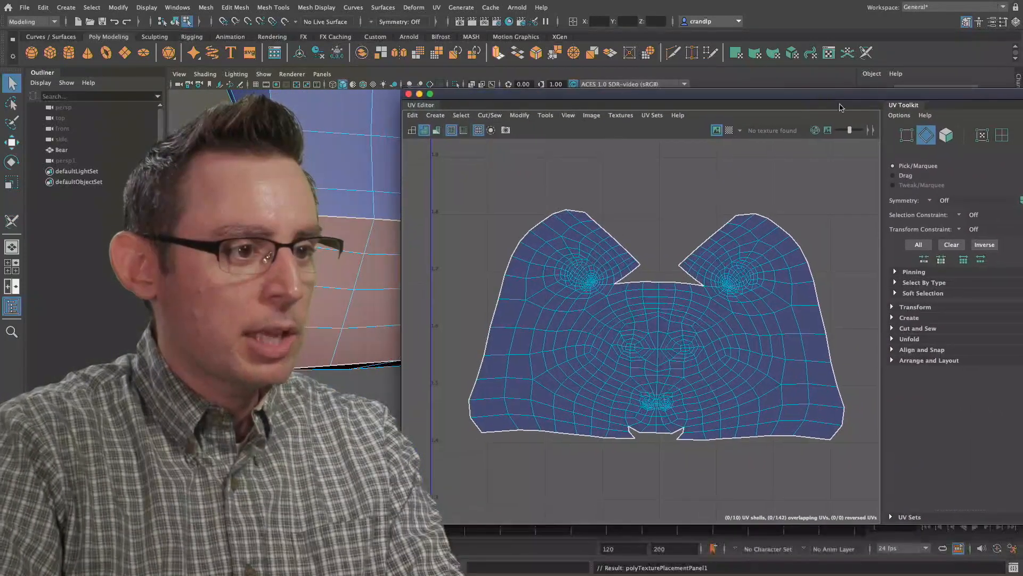
left_click(1002, 136)
left_click(356, 300)
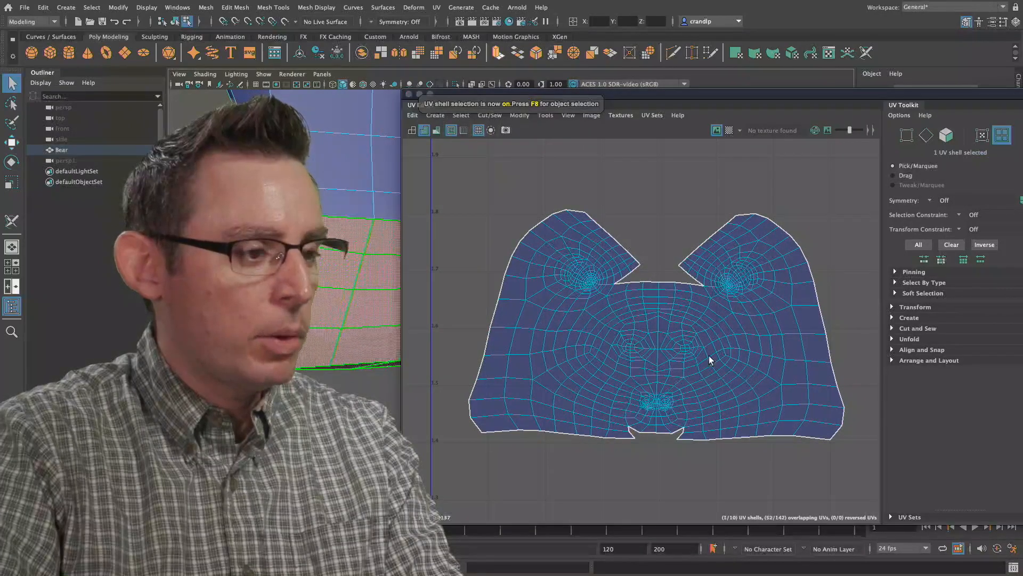
Check the foot shell for texture distortion with the checker map, and hide the checker pattern again
scroll(664, 306, "down", 10)
middle_click_drag(611, 426, 525, 373, "alt")
right_click_drag(525, 373, 473, 345, "alt")
middle_click_drag(584, 333, 567, 286, "alt")
right_click_drag(584, 294, 1007, 368, "alt")
middle_click_drag(826, 335, 706, 300, "alt")
right_click_drag(661, 261, 853, 304, "alt")
middle_click_drag(624, 312, 588, 316, "alt")
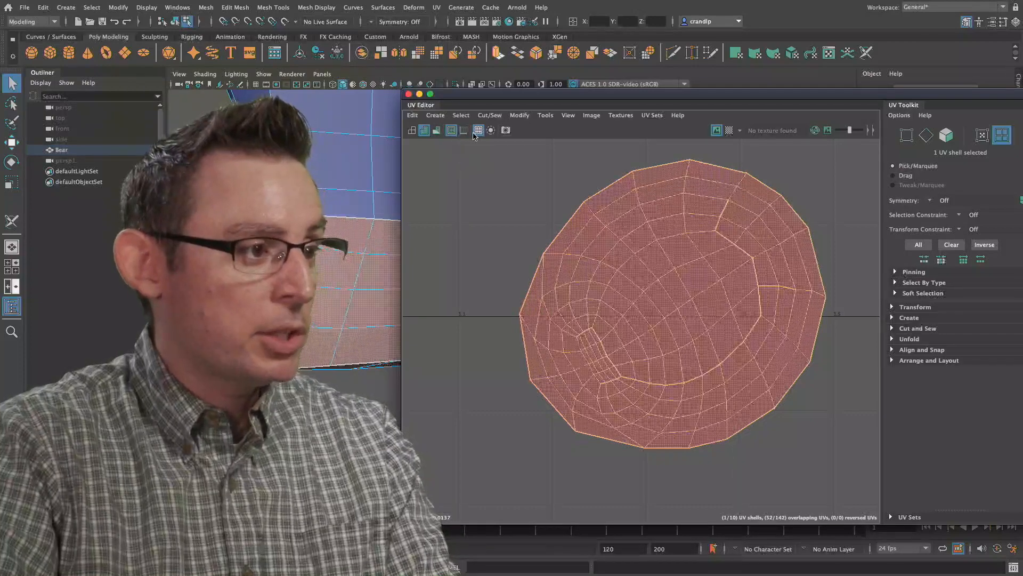
left_click(729, 130)
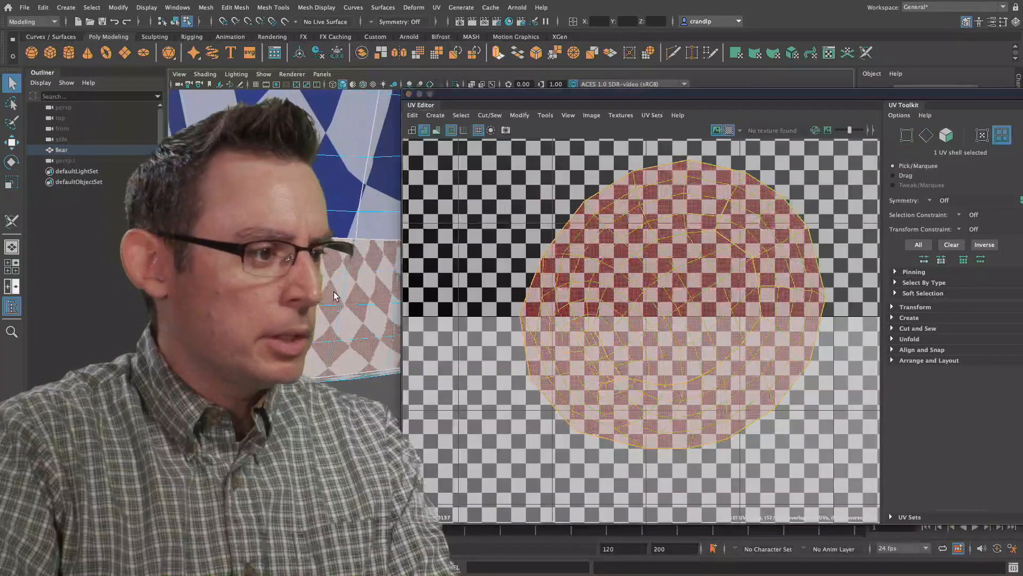
left_click_drag(540, 95, 809, 226)
left_click_drag(421, 240, 469, 293, "alt")
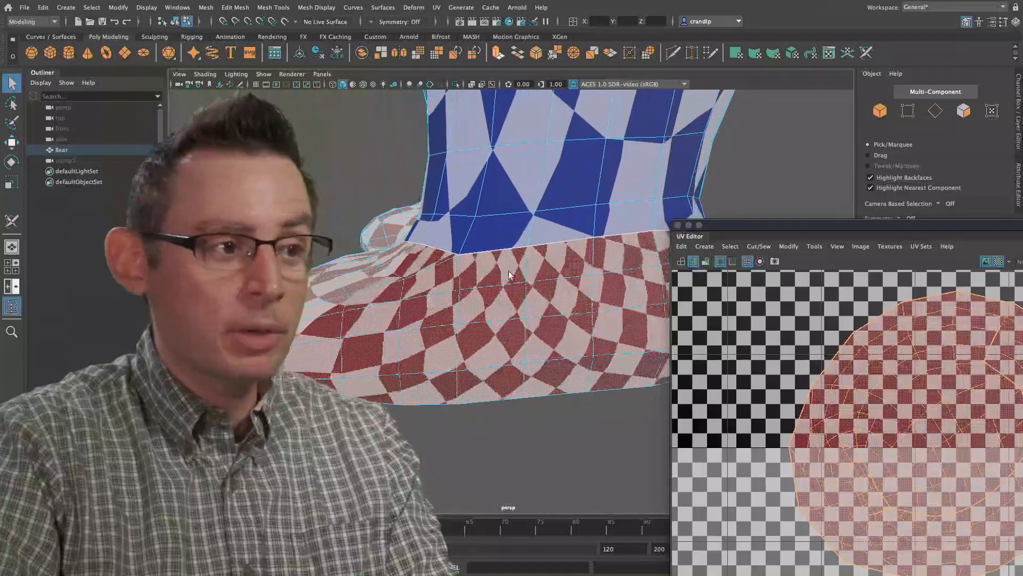
left_click(469, 294)
left_click(999, 261)
Unfold the foot's UV shell along its new seams
left_click_drag(948, 225, 731, 113)
right_click_drag(621, 262, 615, 264, "alt")
middle_click_drag(614, 263, 619, 274, "alt")
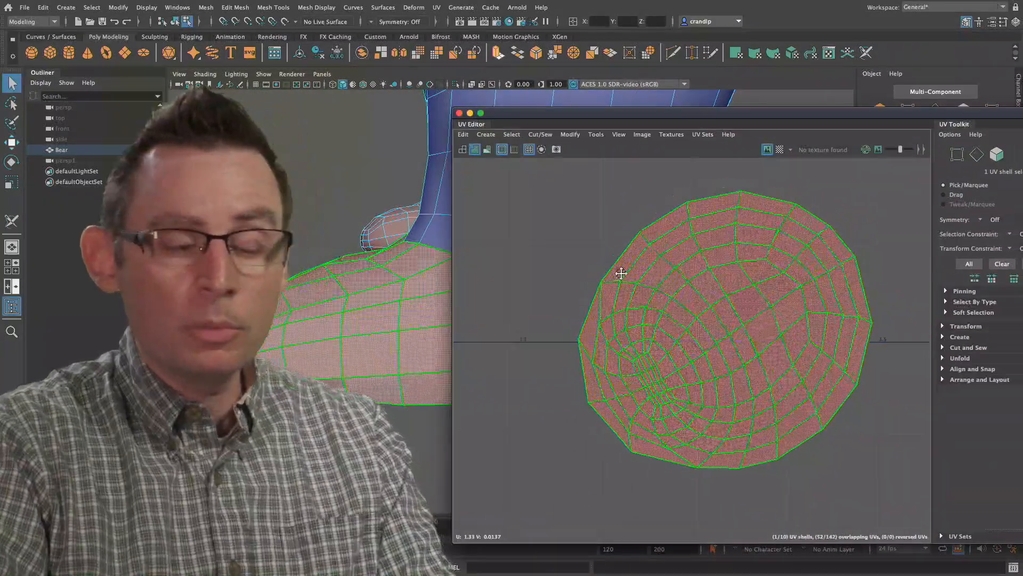
left_click(570, 135)
left_click(613, 468)
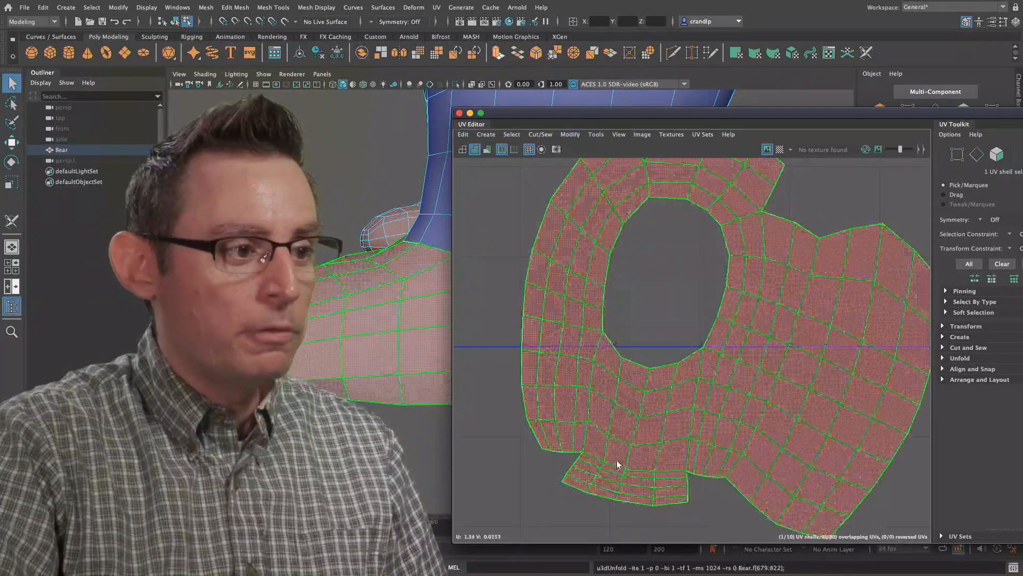
Display the checker map and move the UV Editor aside to check the unfolded foot for texture distortion
right_click_drag(626, 334, 617, 337, "alt")
middle_click_drag(617, 337, 611, 340, "alt")
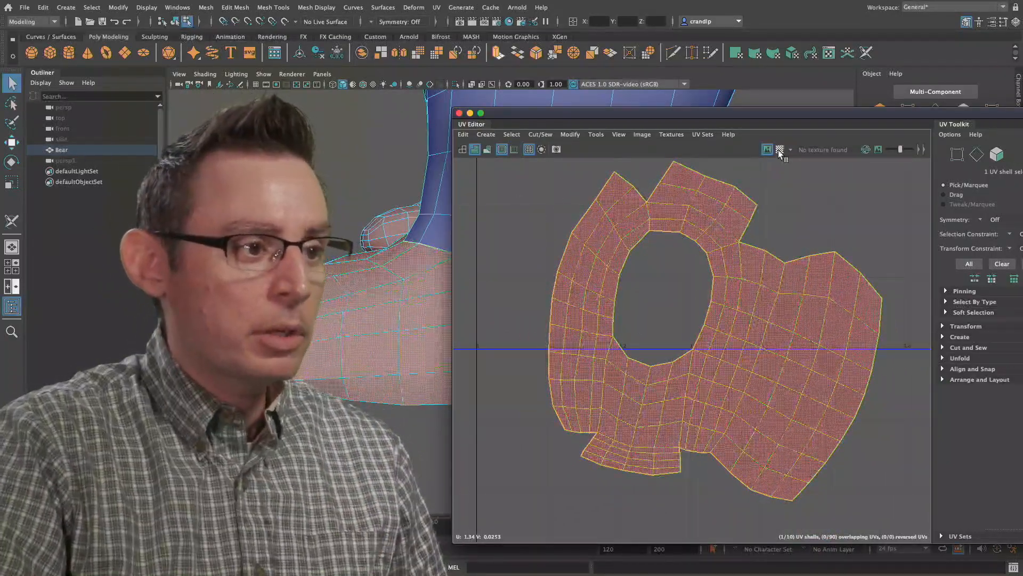
left_click(778, 149)
left_click_drag(588, 113, 898, 145)
left_click_drag(524, 317, 509, 256, "alt")
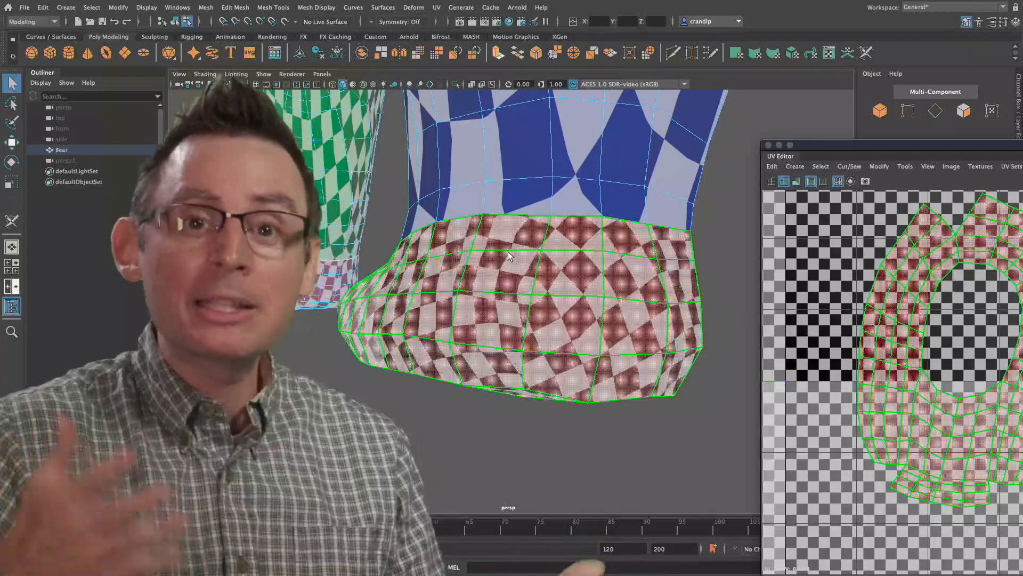
left_click_drag(517, 262, 477, 299, "alt")
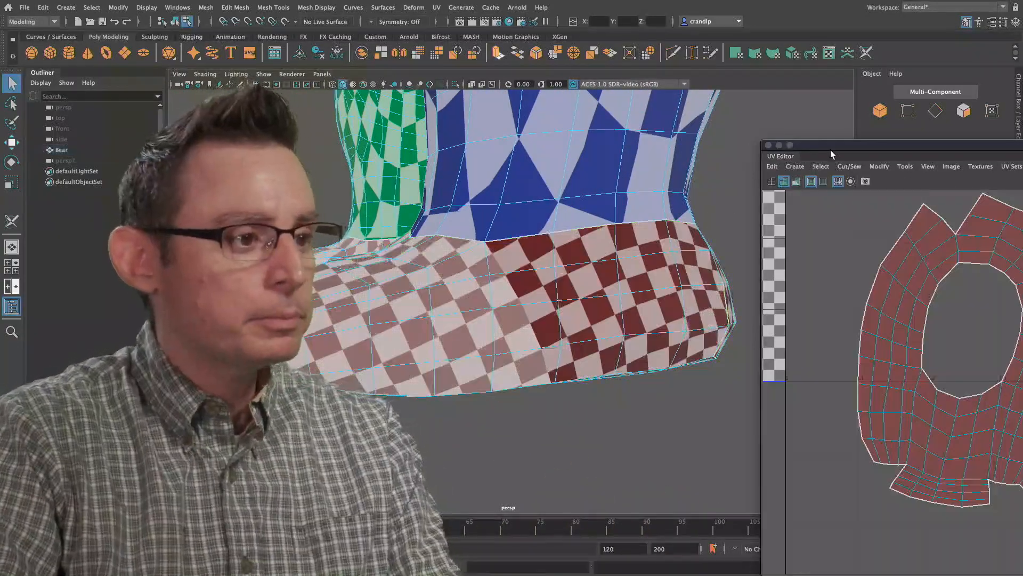
Examine the checker squares around the foot's sides, toe and heel, and compare them with the pattern on the leg
mouse_move(814, 150)
left_mouse_down()
mouse_move(731, 149)
mouse_move(797, 165)
left_mouse_up()
left_click_drag(581, 248, 486, 280, "alt")
left_click_drag(471, 344, 611, 308, "alt")
left_click_drag(538, 365, 554, 358, "alt")
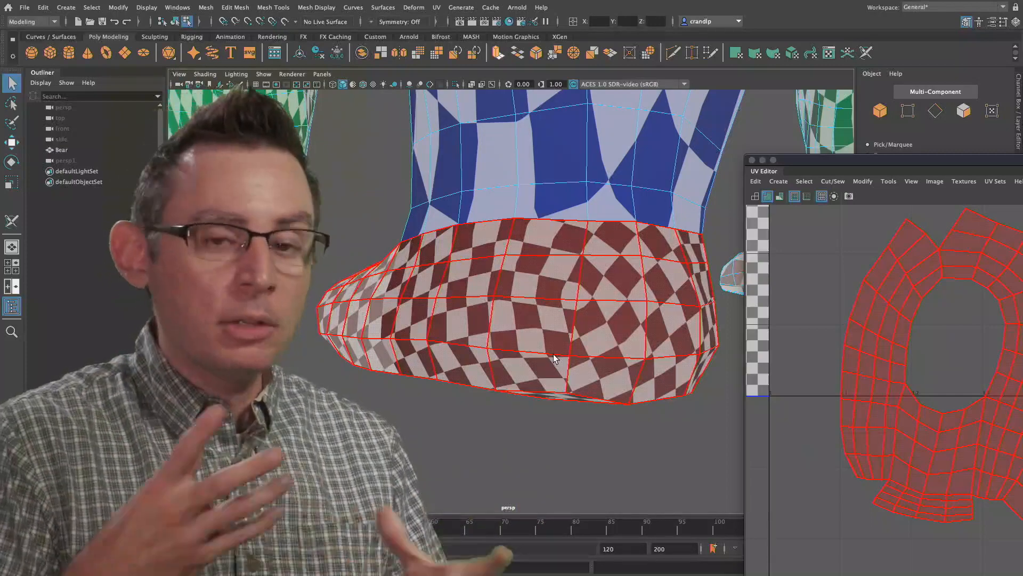
left_click_drag(368, 223, 449, 224, "alt")
right_click_drag(450, 224, 412, 249, "alt")
left_click_drag(412, 250, 525, 223, "alt")
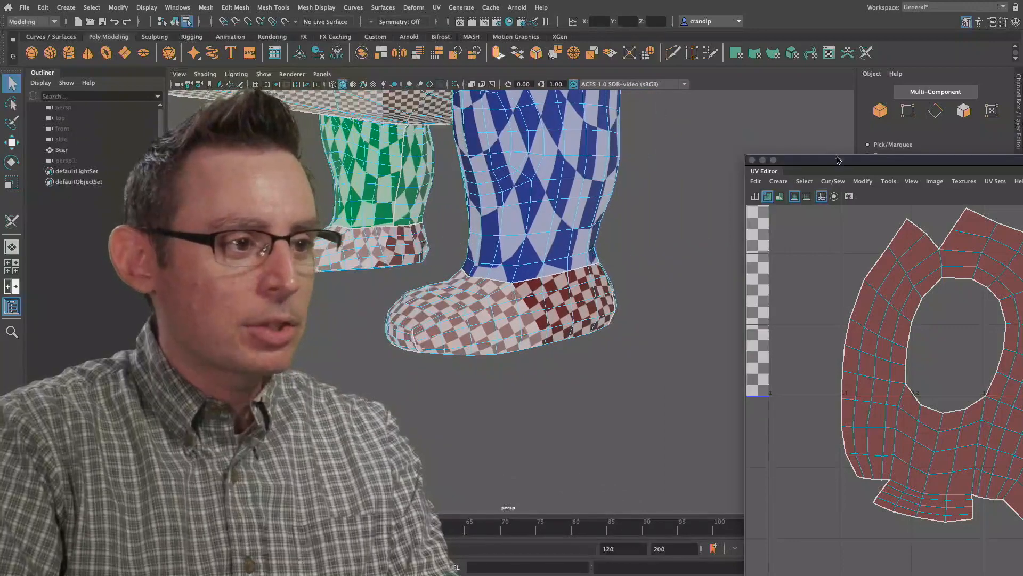
Hide the checker pattern and move the UV Editor clear of the leg and foot in the 3D view
left_click_drag(838, 160, 559, 137)
left_click(787, 175)
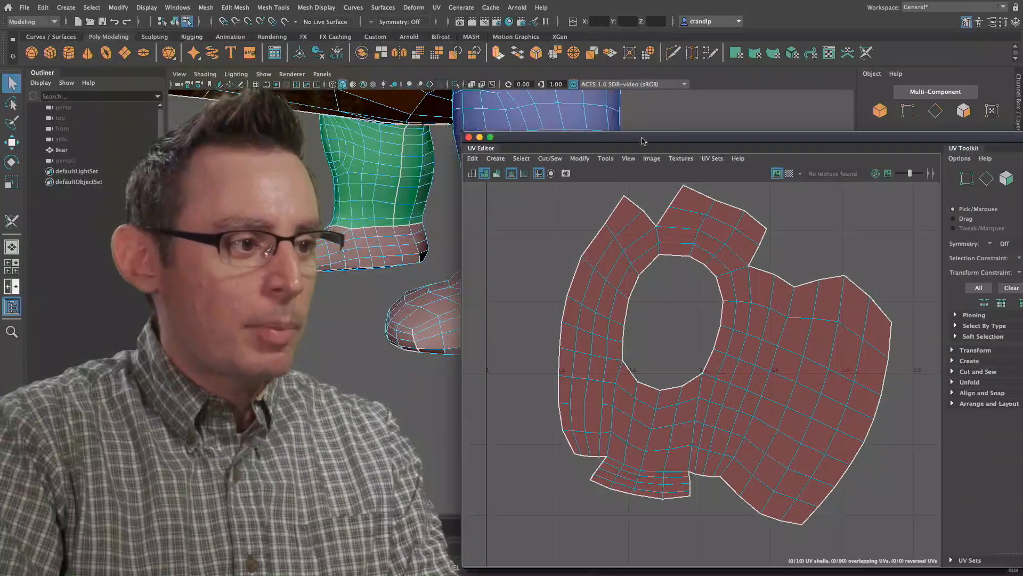
left_click_drag(642, 141, 863, 201)
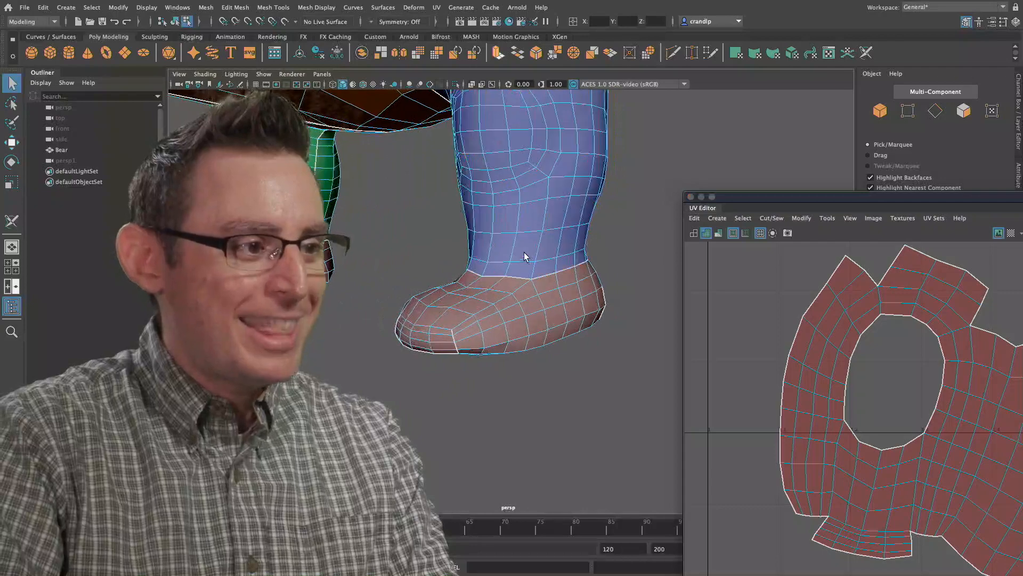
left_click_drag(525, 256, 573, 306, "alt")
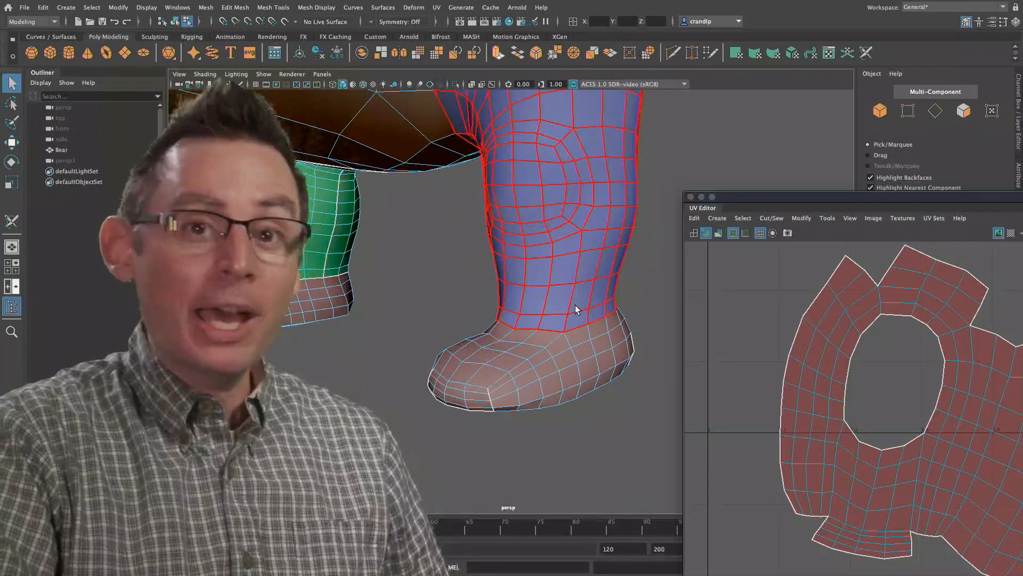